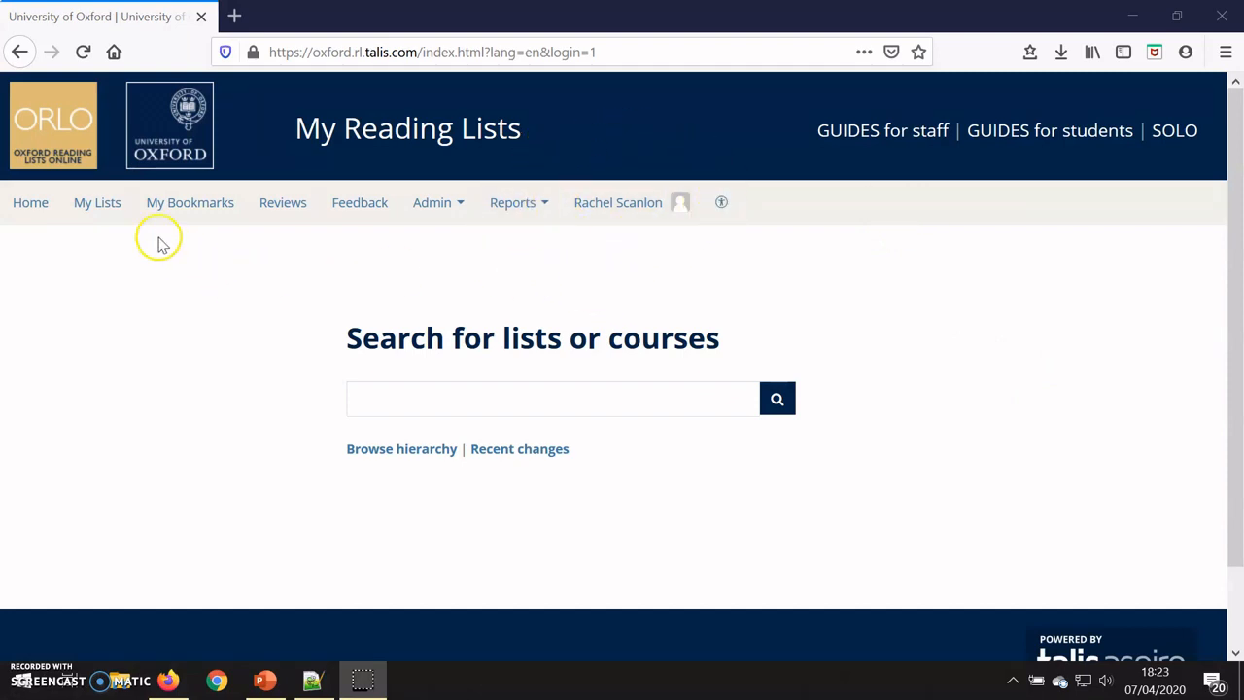
Step: From My Lists, open the DEMO_MSc Stuff_Example reading list
click(110, 218)
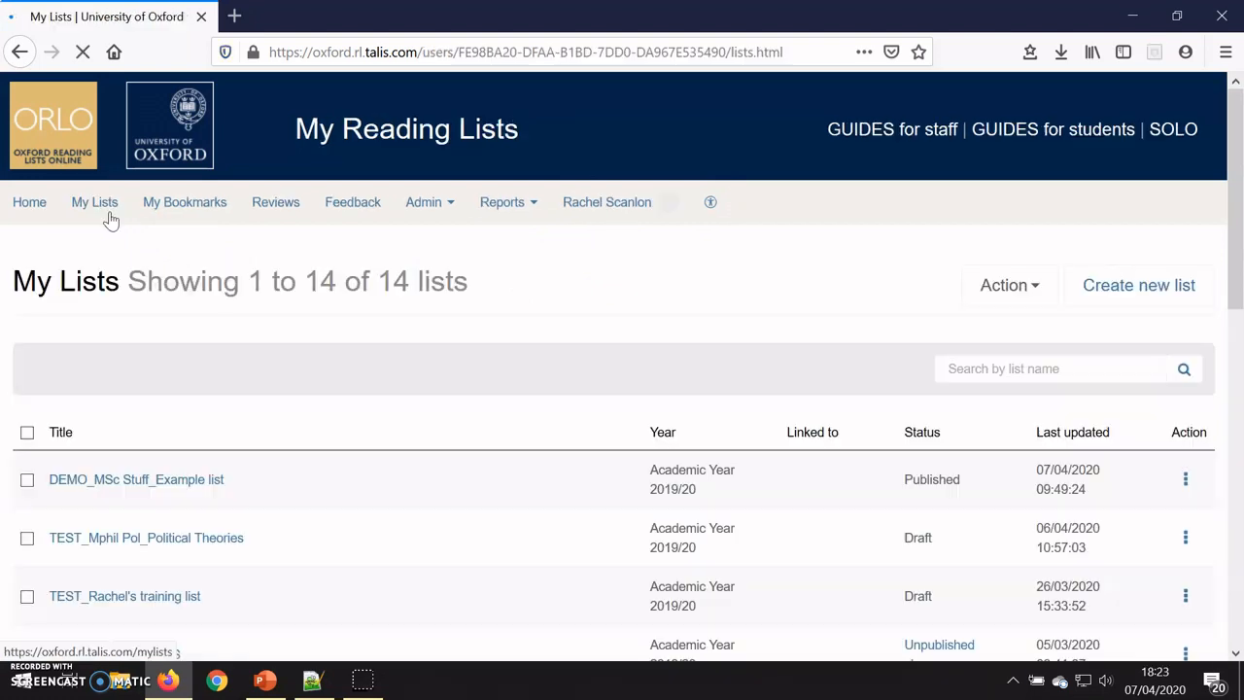
click(176, 481)
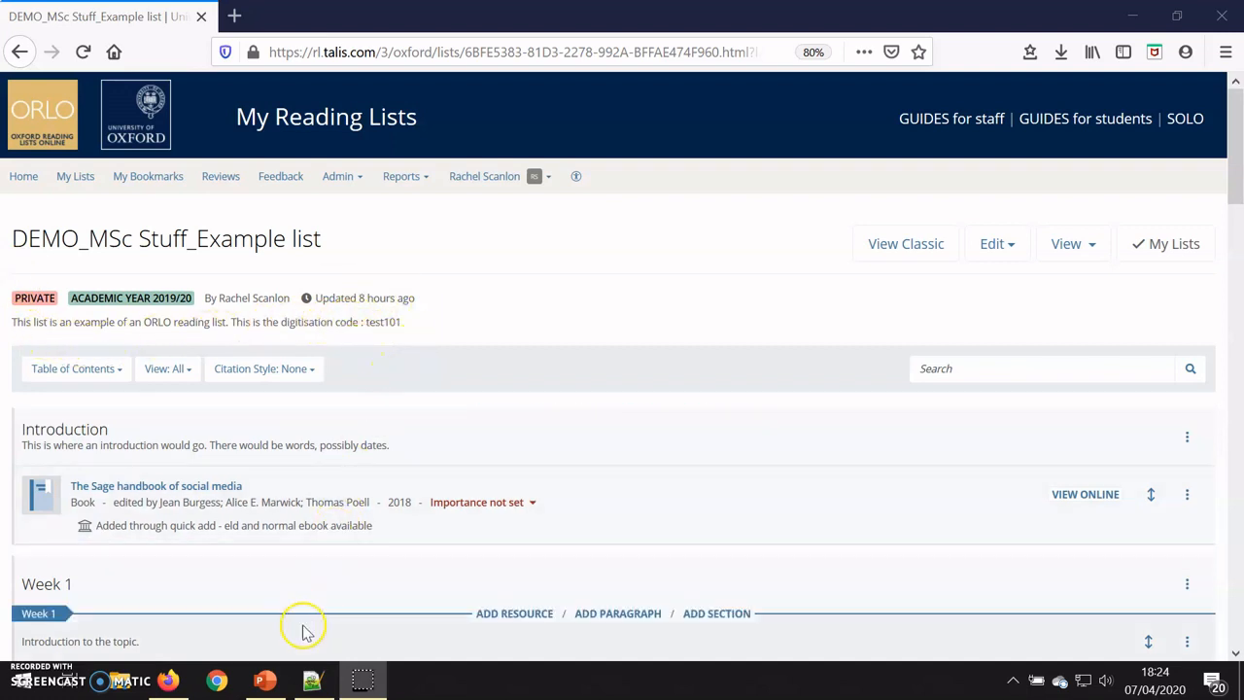
mouse_move(312, 680)
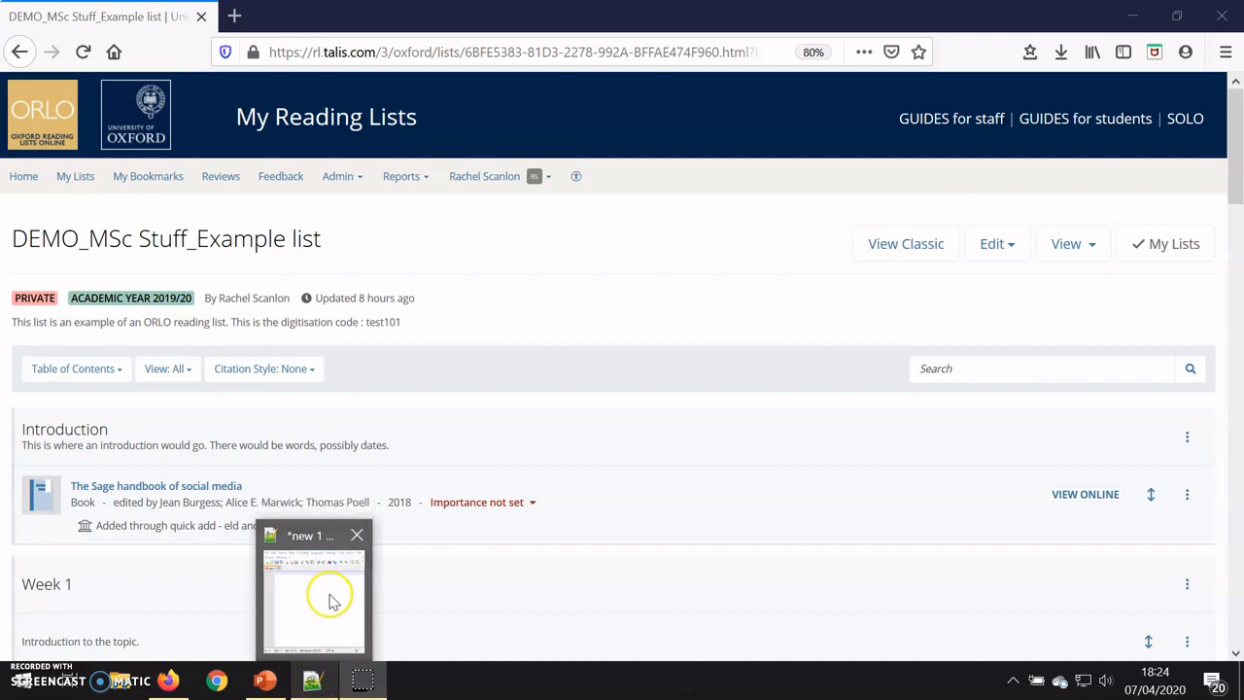
Step: Copy the reading list title and paste it into the Notepad++ scratch note
click(311, 592)
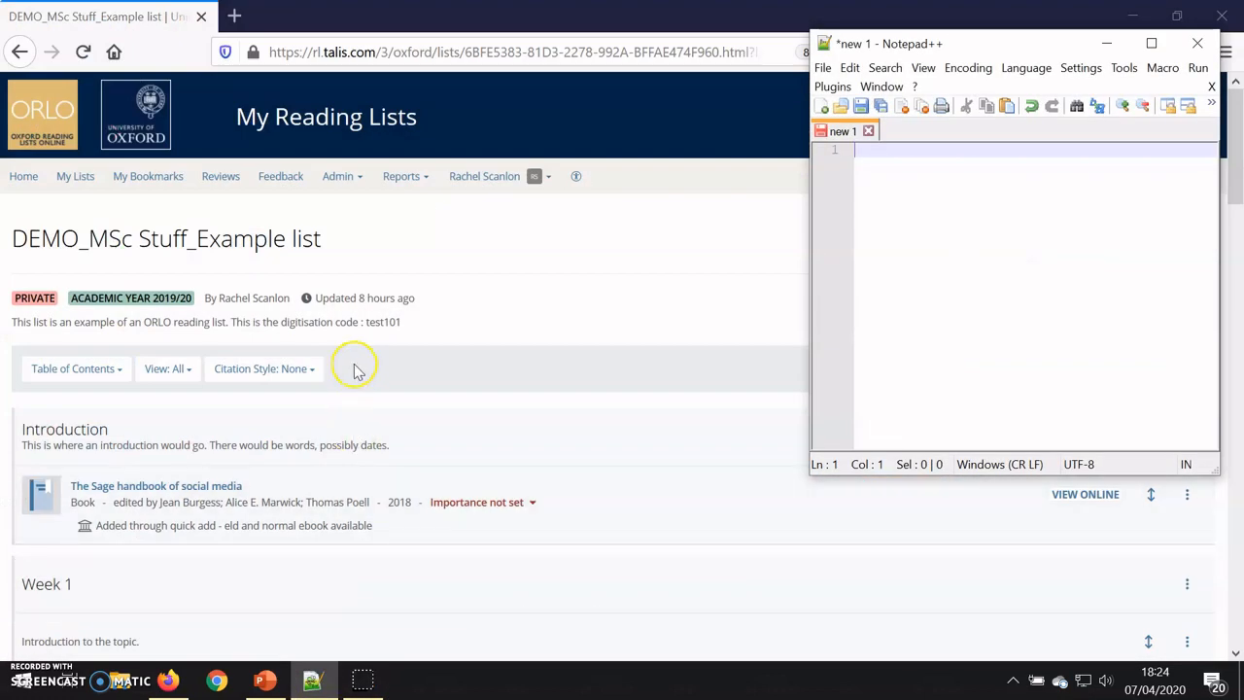
drag(330, 241, 4, 222)
key(ctrl+c)
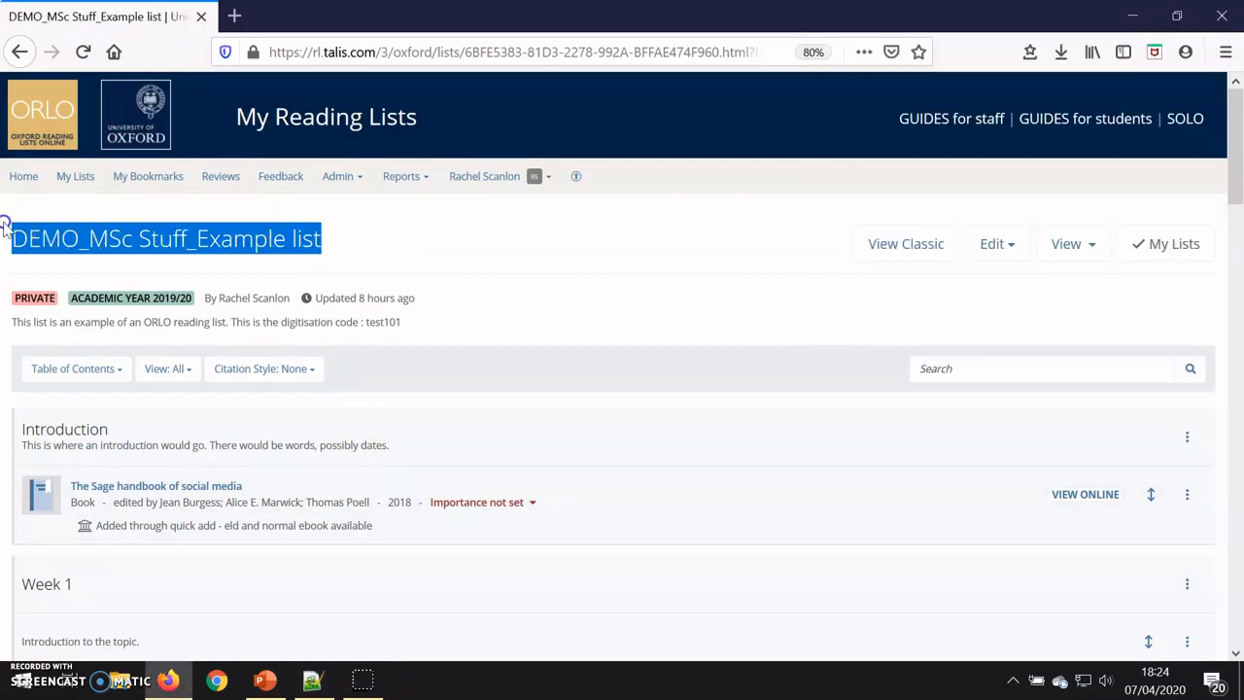
click(313, 680)
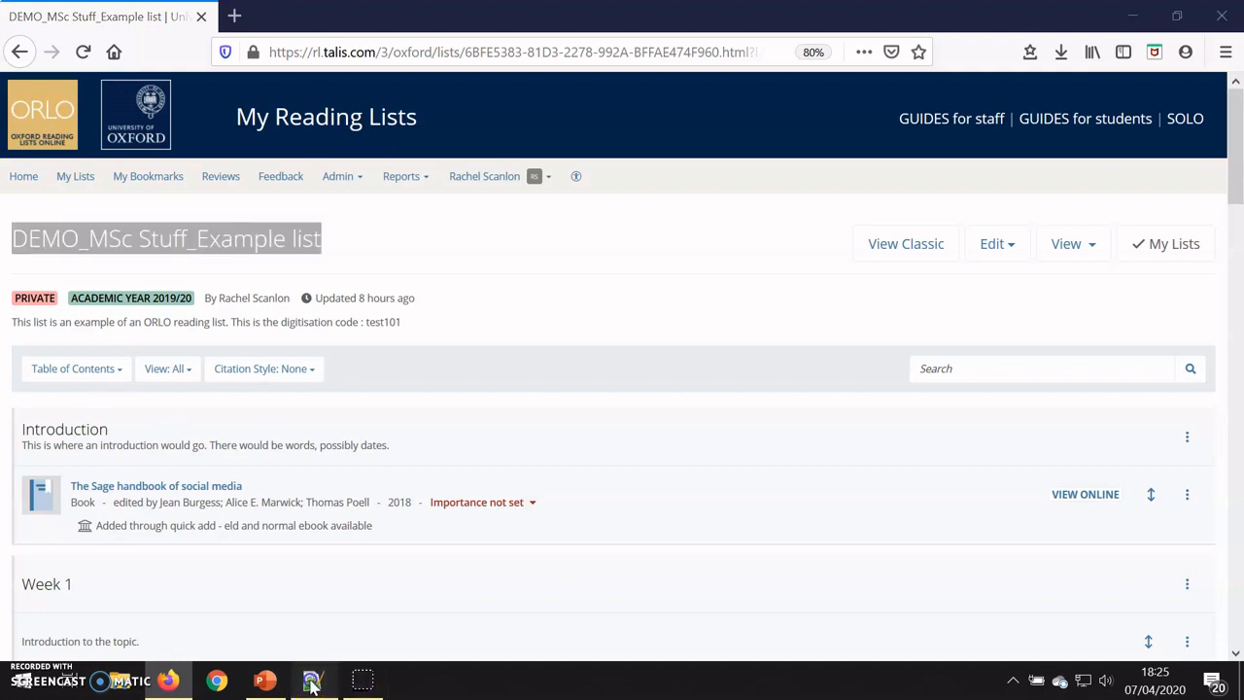
click(986, 276)
key(ctrl+v)
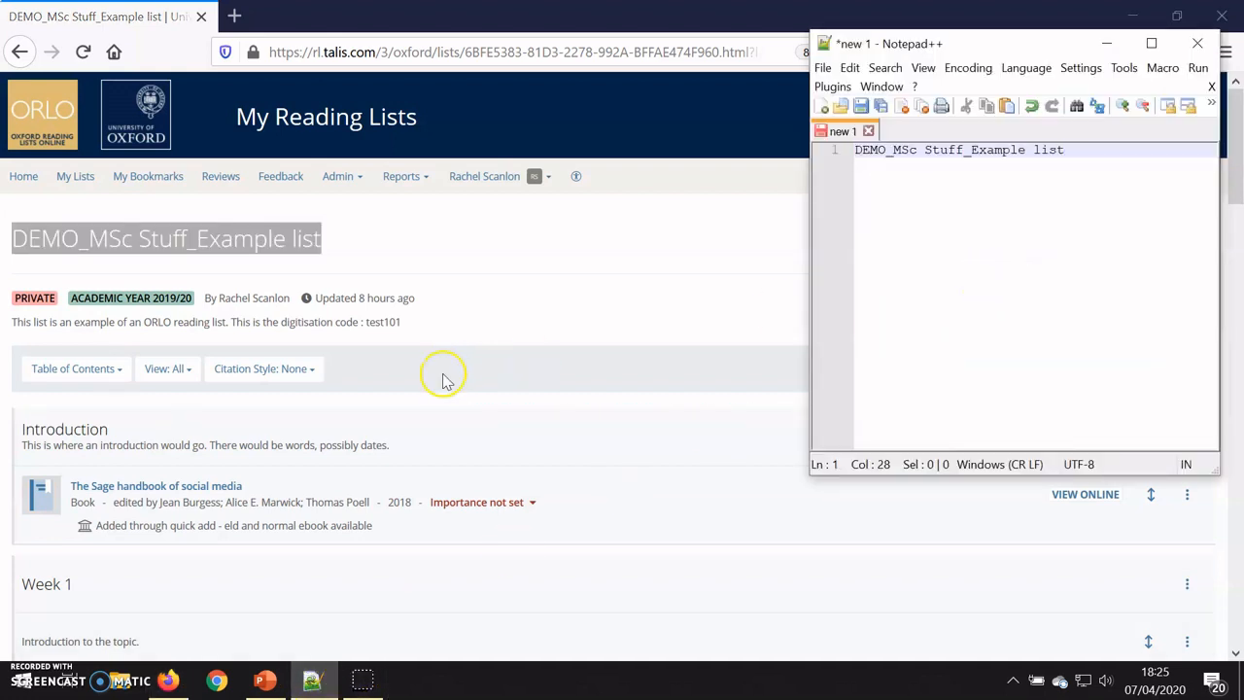
Step: Copy the digitisation code test101 and start a second line in the note for it
drag(407, 324, 368, 324)
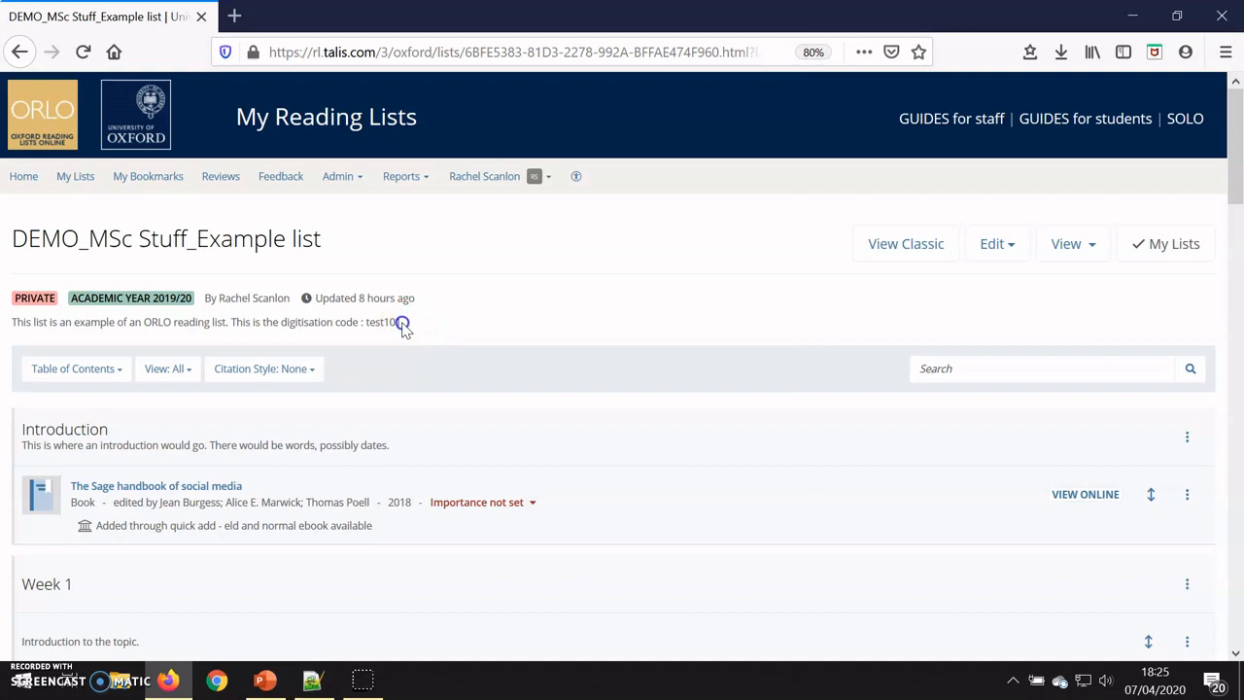
key(ctrl+c)
click(315, 681)
click(1082, 239)
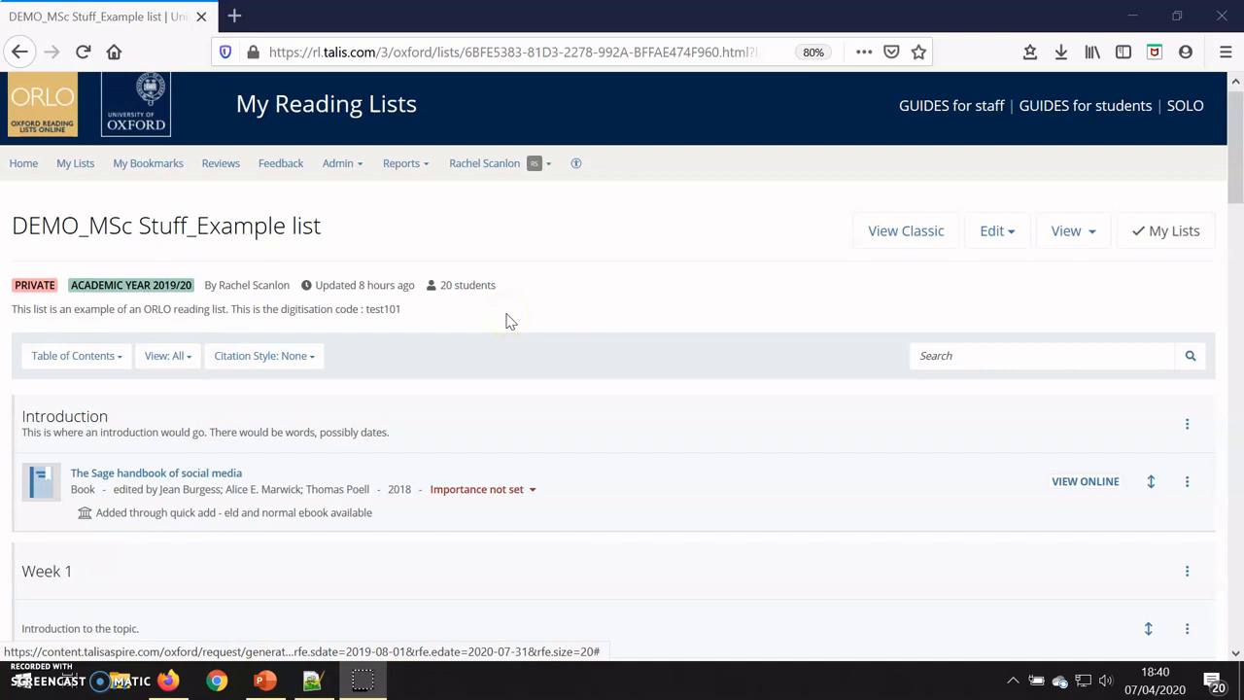
scroll(481, 321, down, 10)
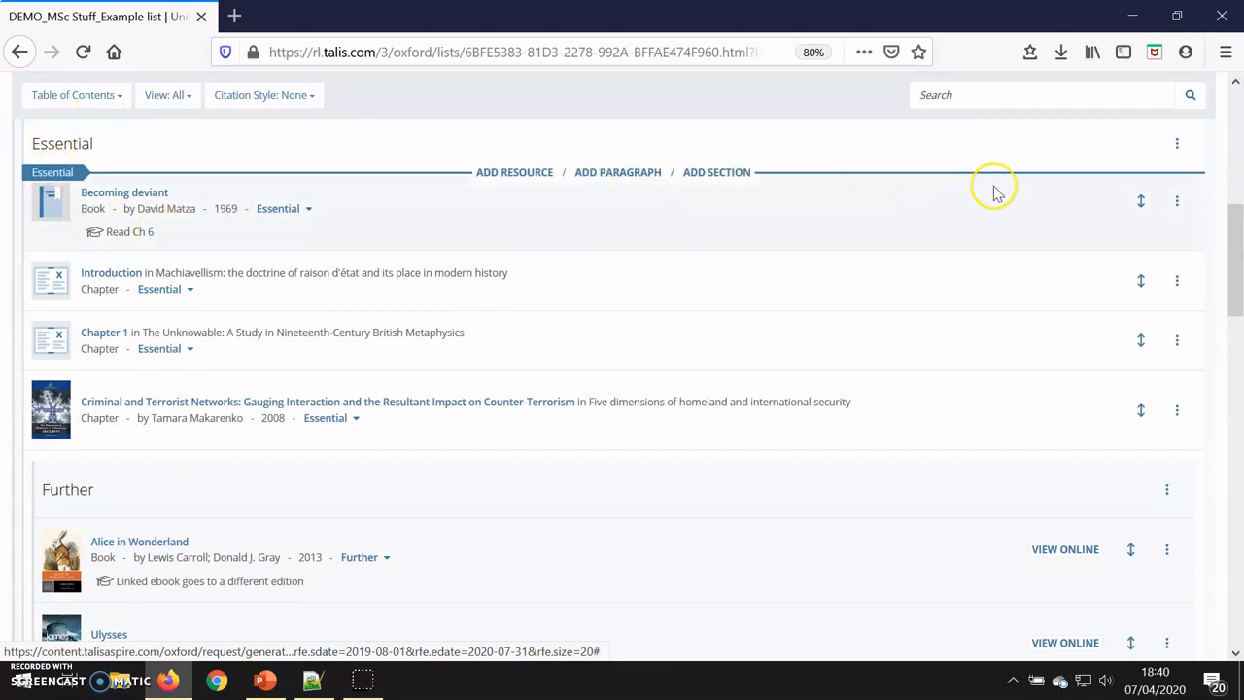
Step: Start a digitisation request for Becoming deviant and enter Chapter 6 as the section name
click(1176, 201)
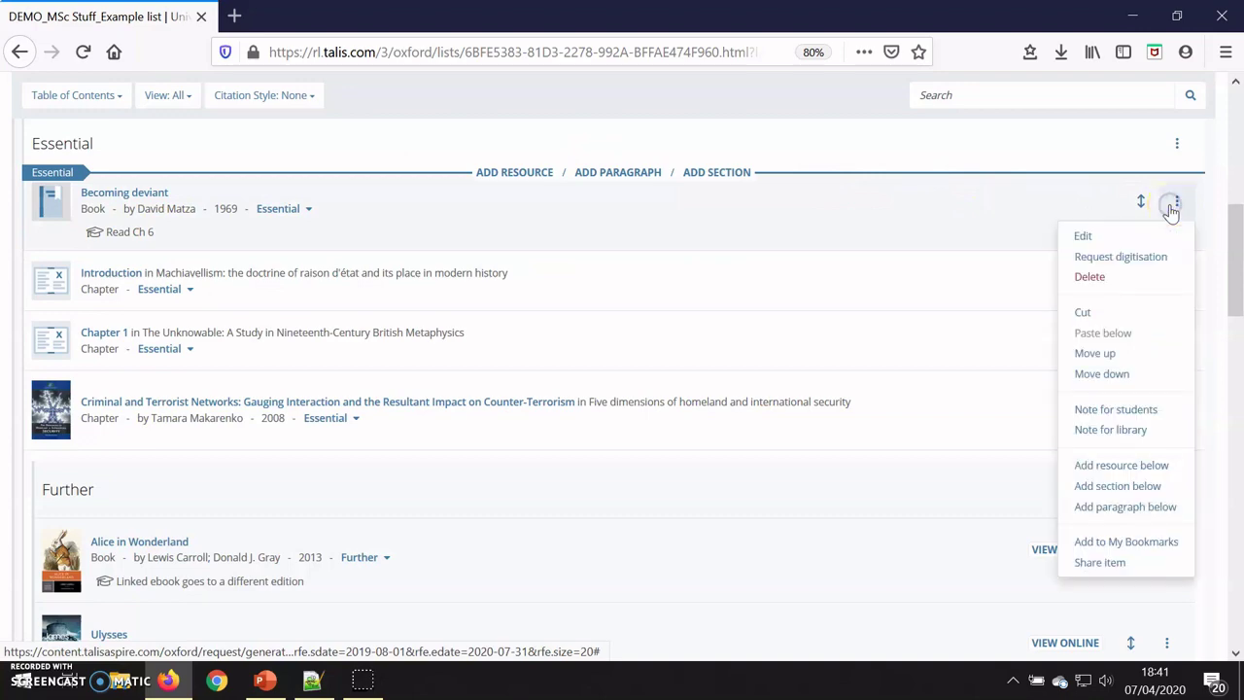
click(1121, 256)
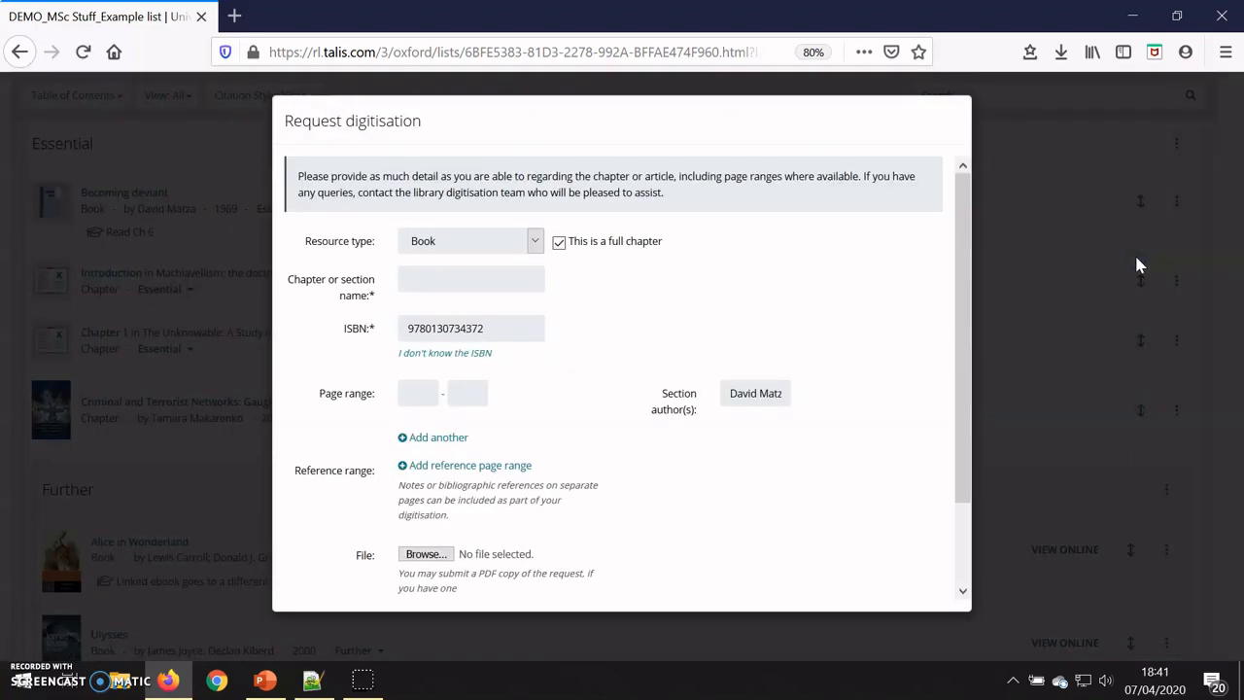
click(462, 277)
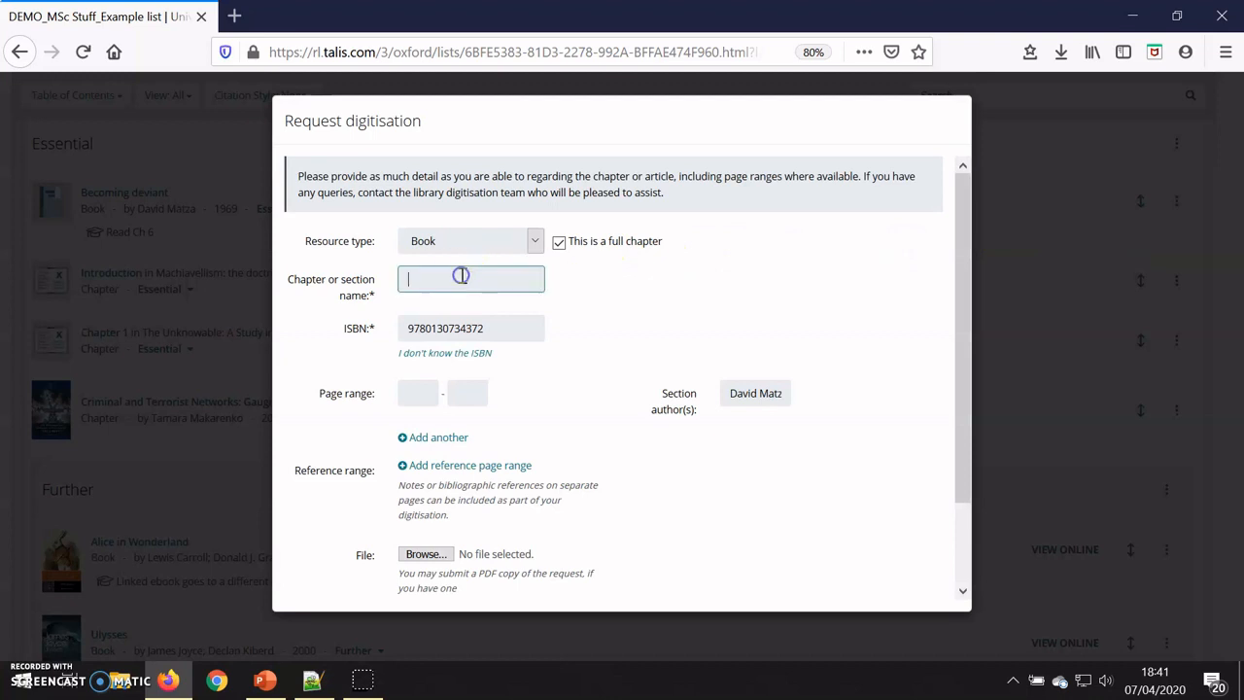
text(Chapter )
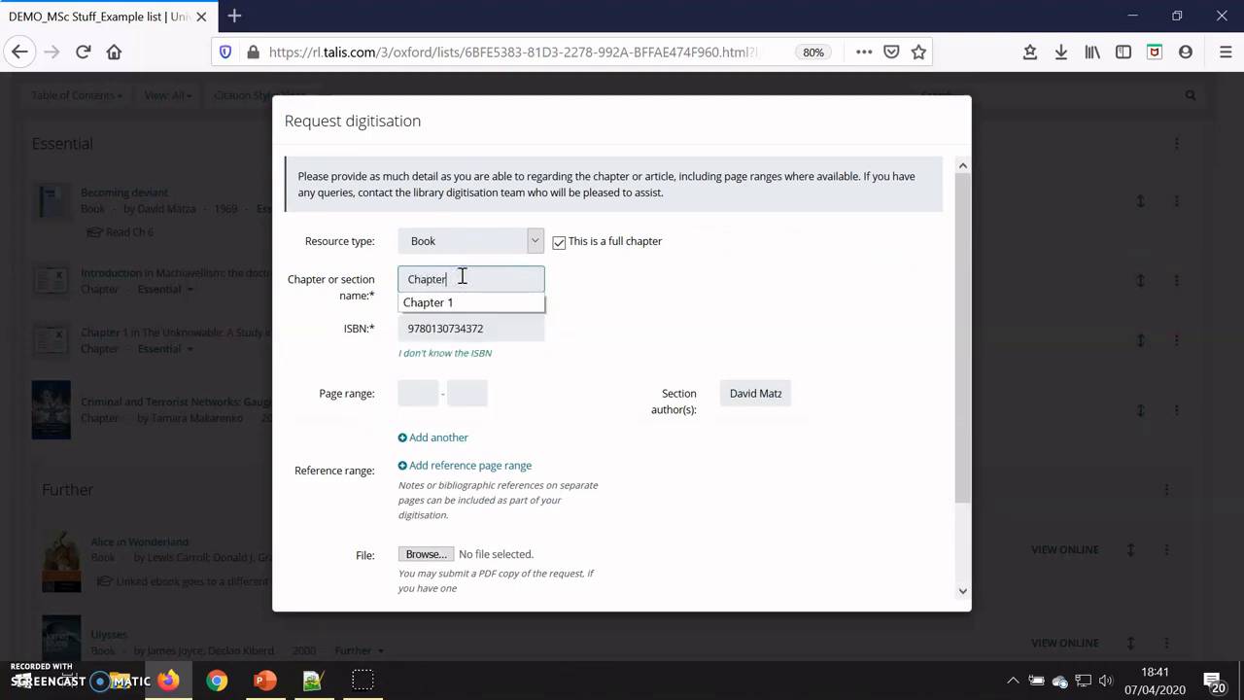
text(6)
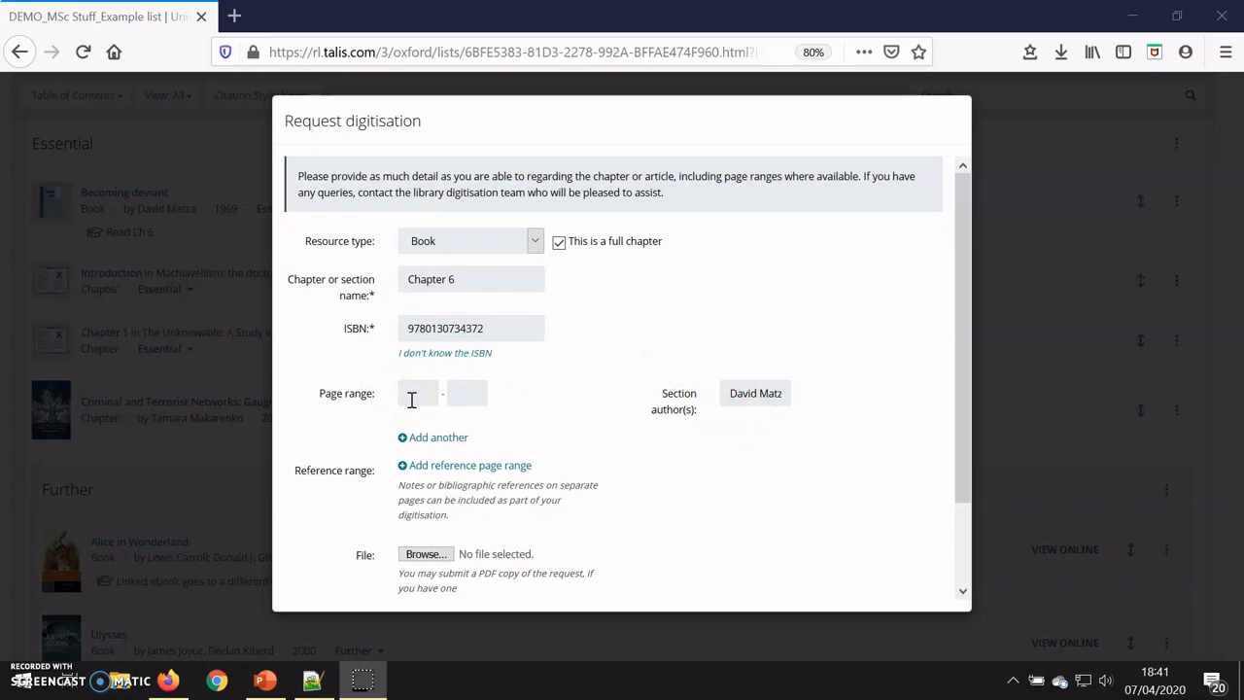
drag(963, 359, 962, 476)
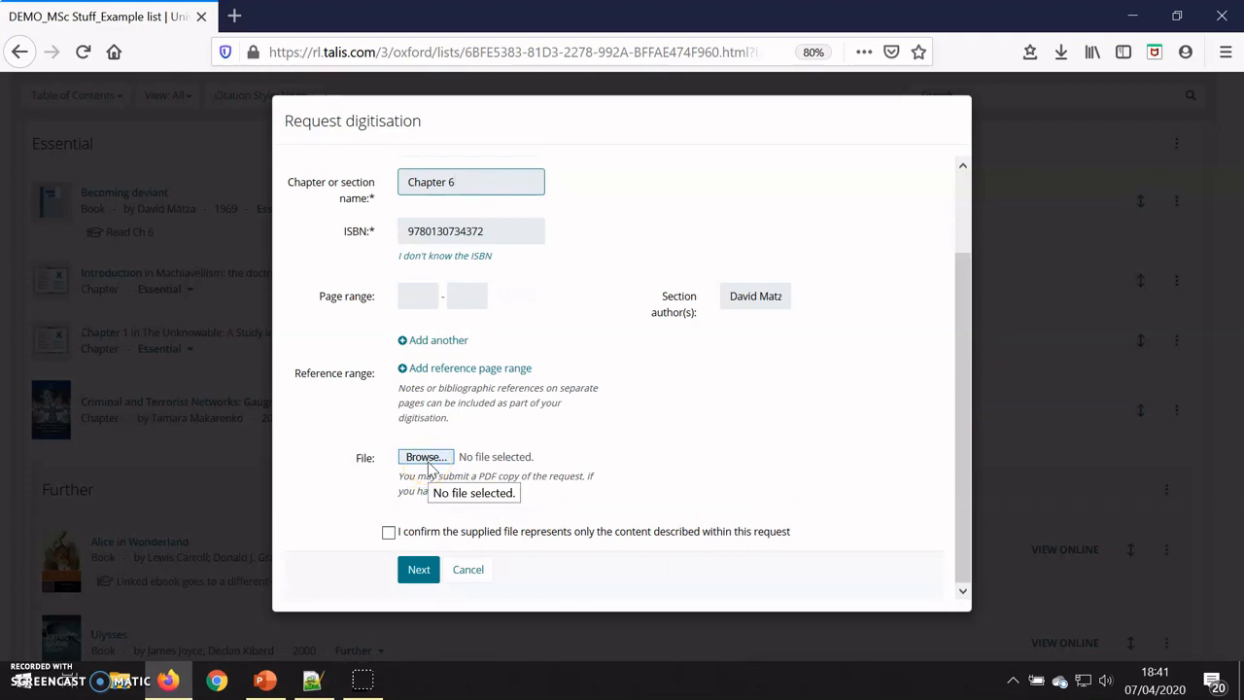
Step: Leave the request with no file attached and continue to the course details step
click(425, 456)
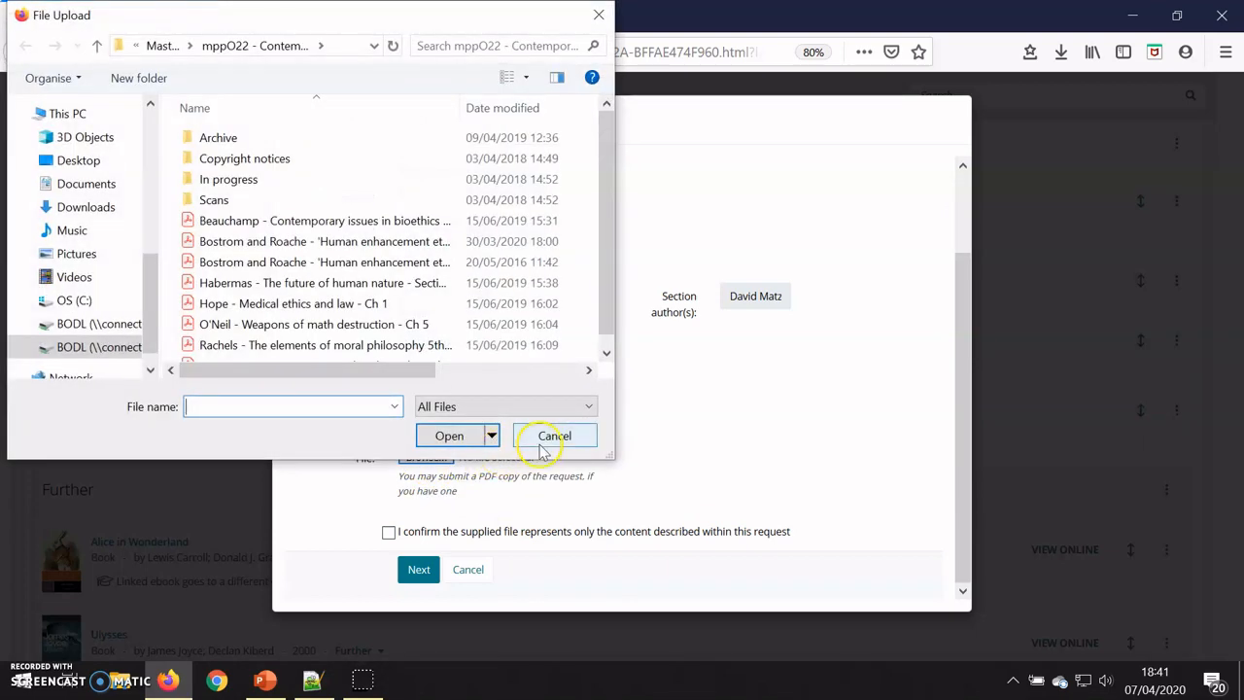
click(555, 436)
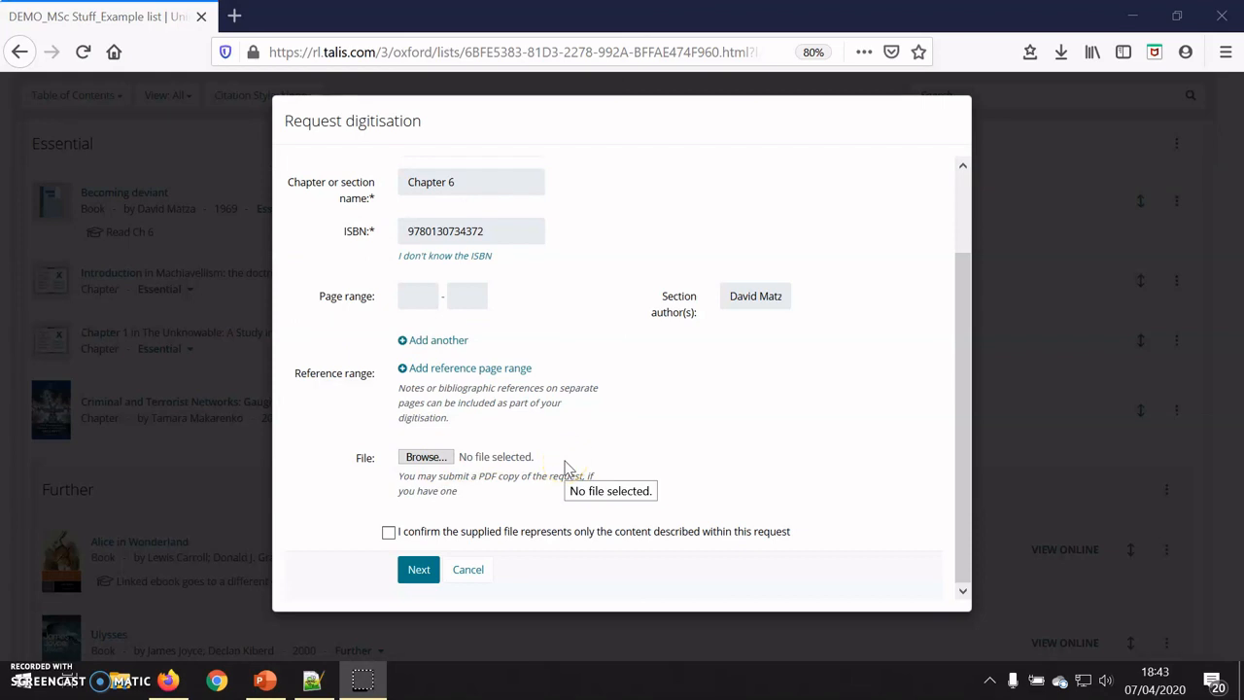
click(418, 574)
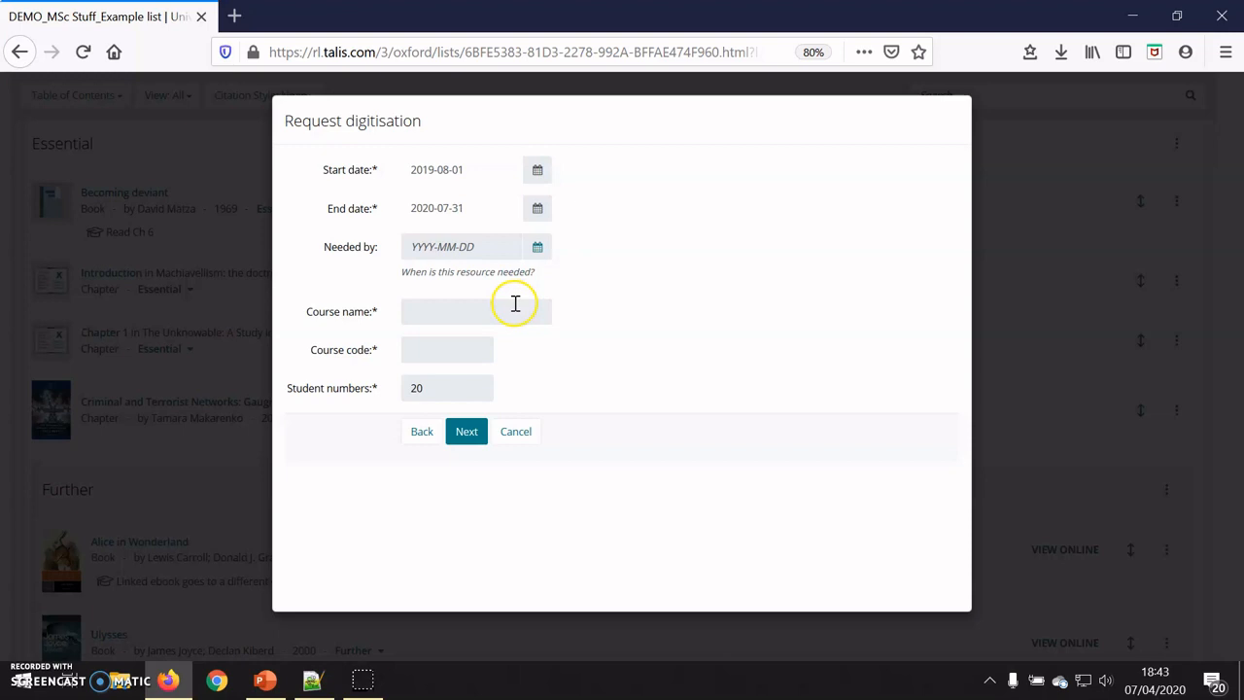
Step: Fill the course name with the list title and course code test101 from the notes
click(507, 310)
key(alt+Tab)
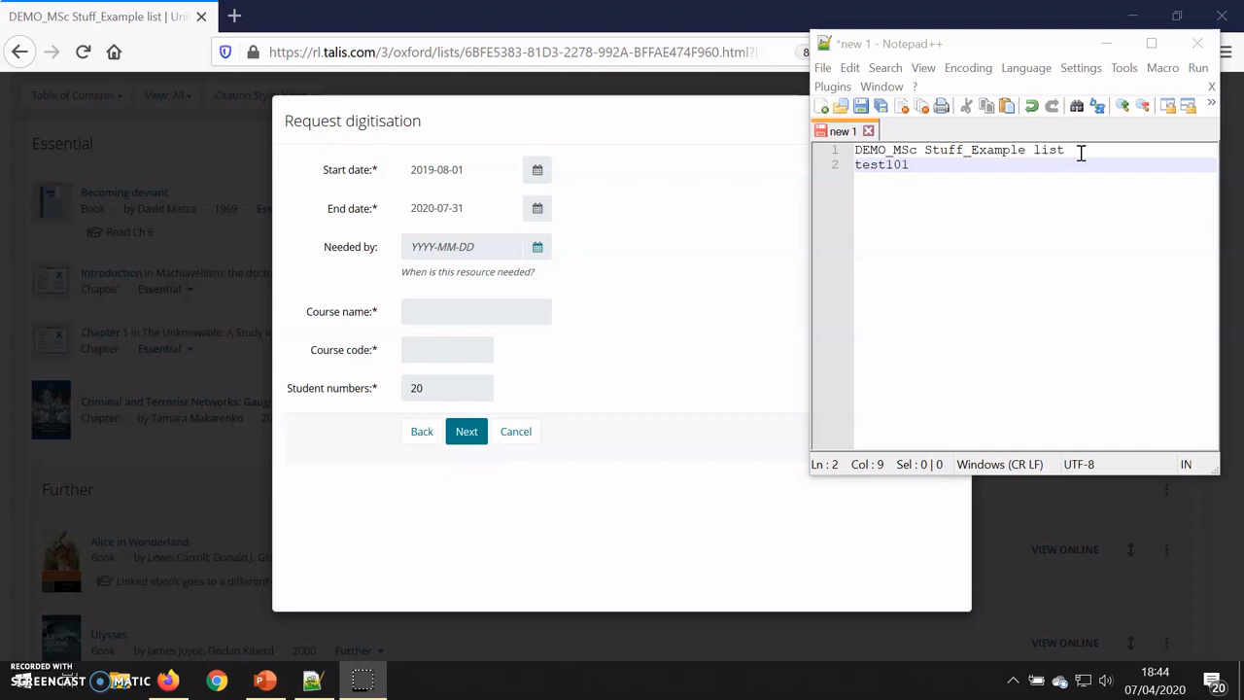
key(alt+Tab)
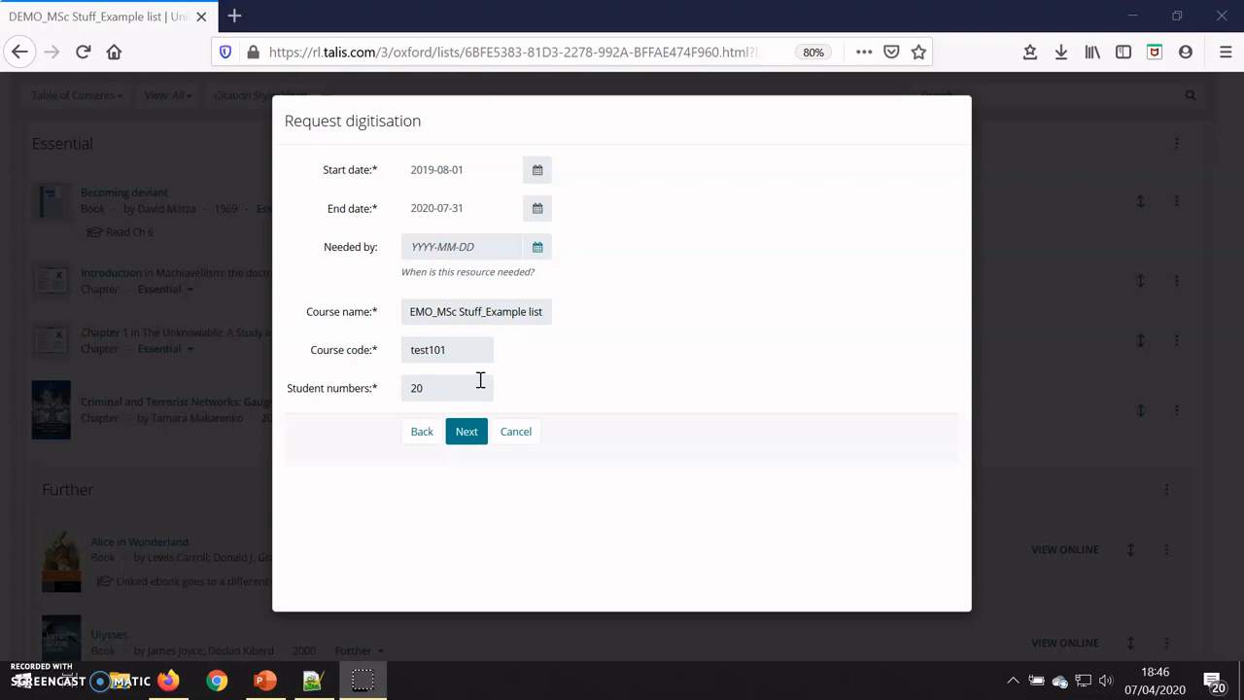
Step: Advance the request from course details to the contact step with email and name
click(468, 431)
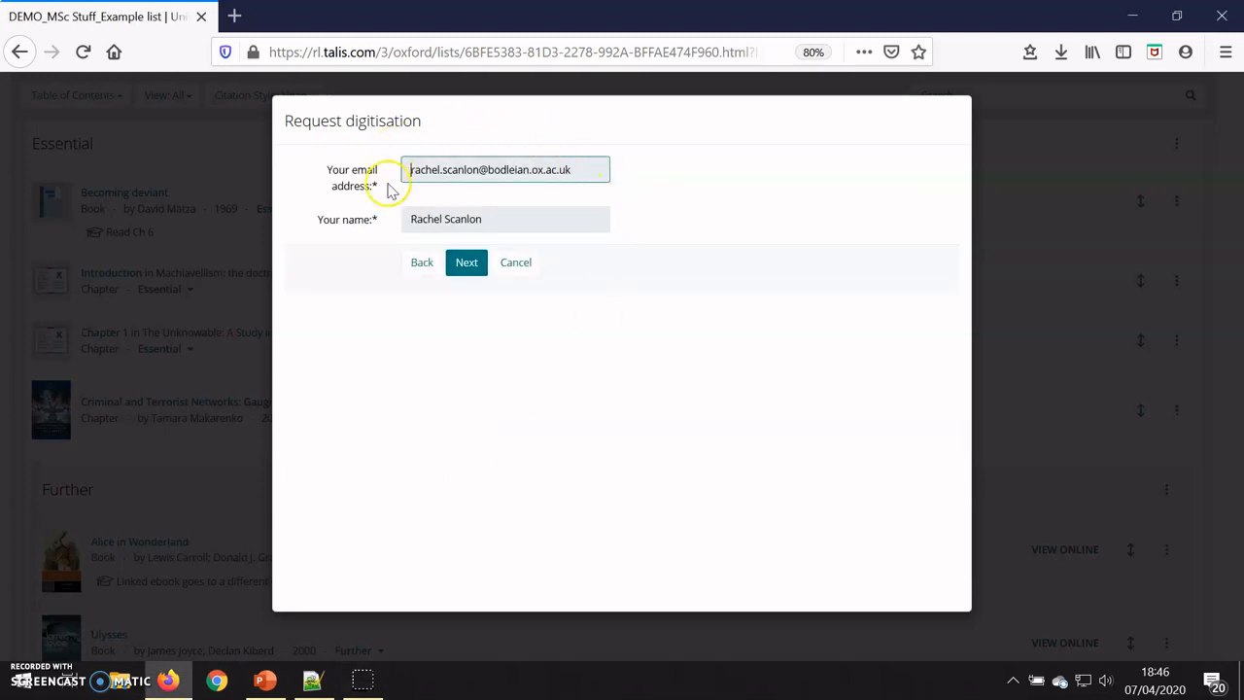
click(467, 263)
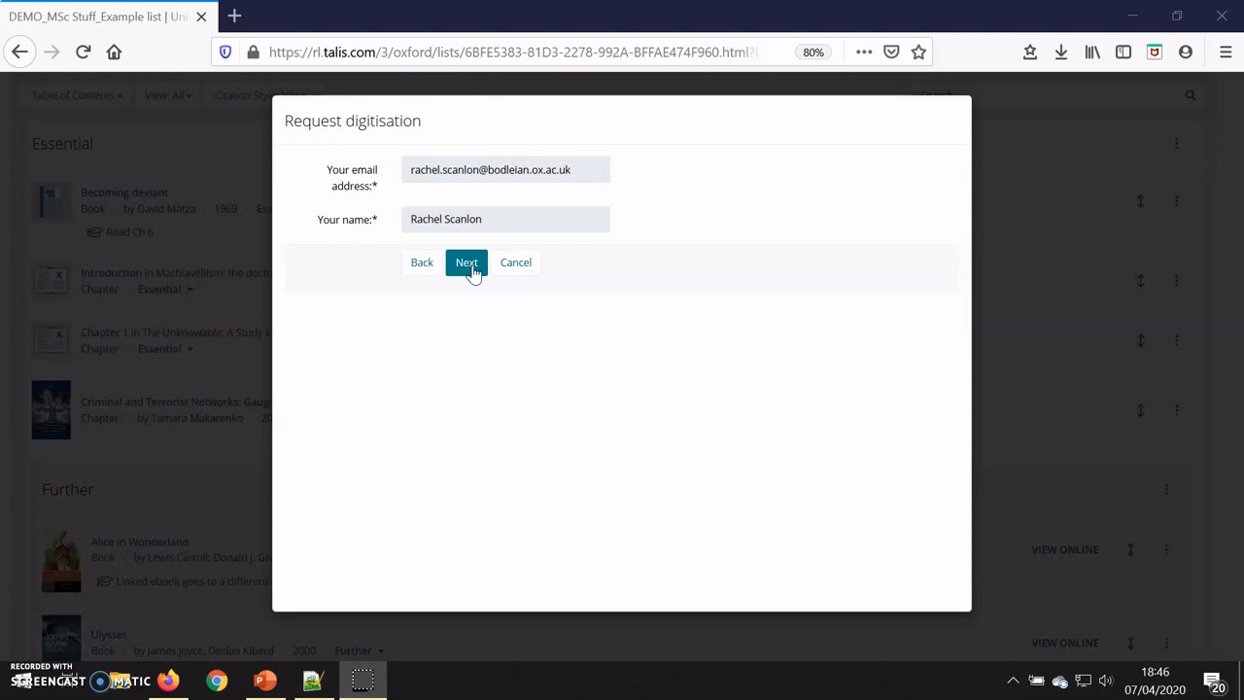
Step: Submit the request and acknowledge the 'What happens next?' confirmation
click(472, 267)
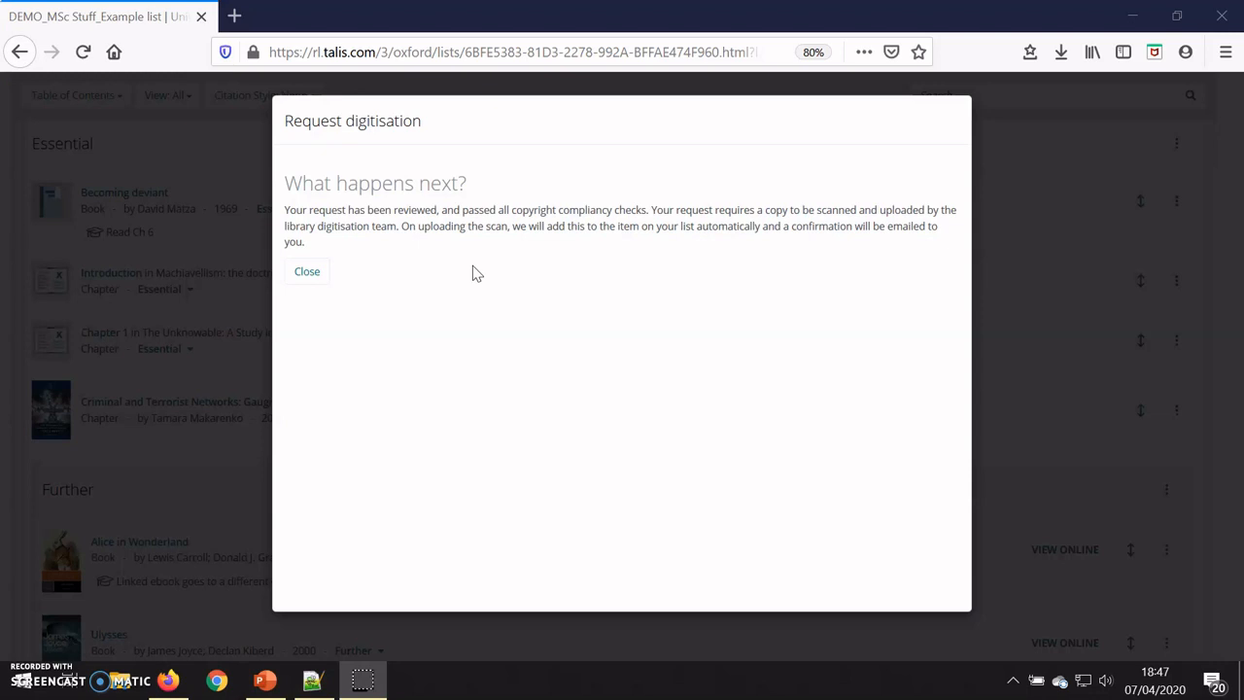
click(433, 387)
click(385, 324)
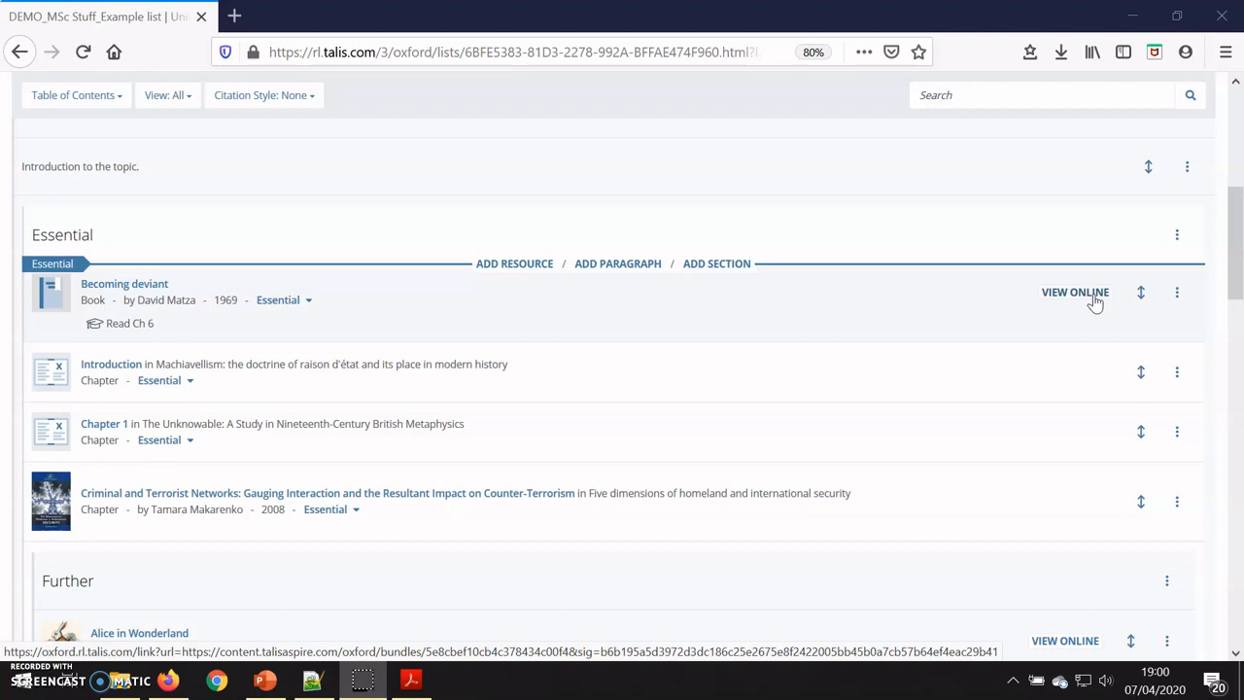
Step: Open the Becoming deviant scan via View Online in a new tab and return to the list
click(1075, 291)
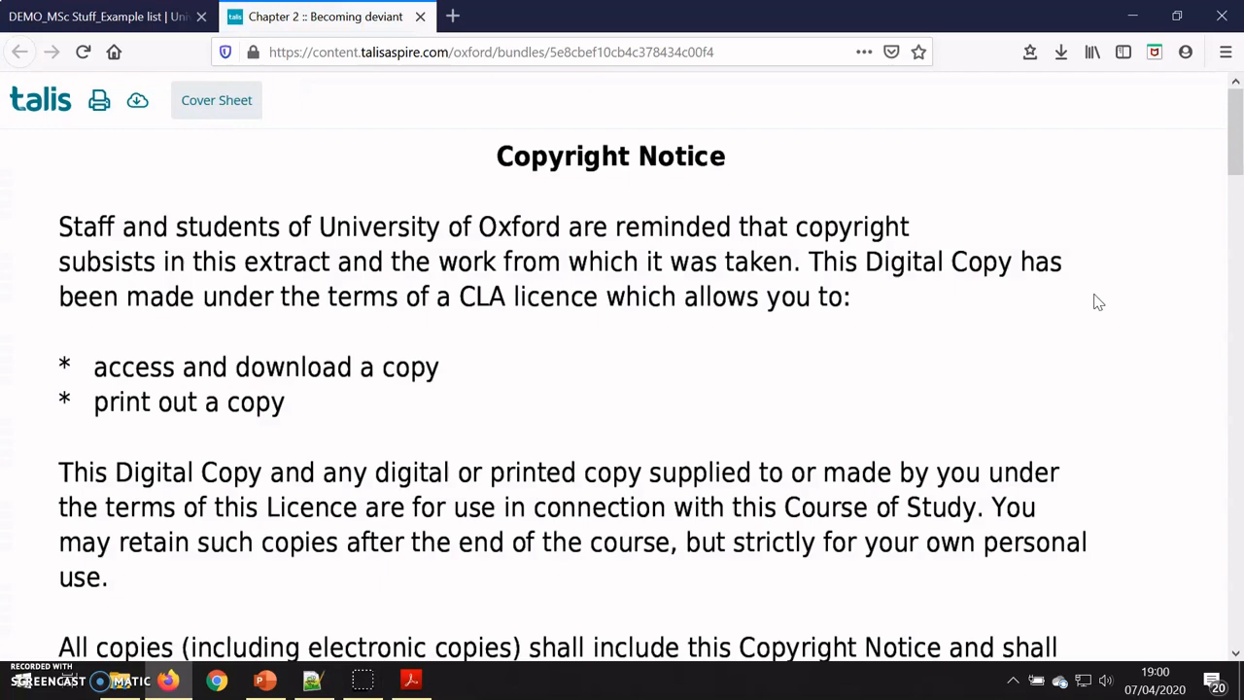
key(ctrl+Tab)
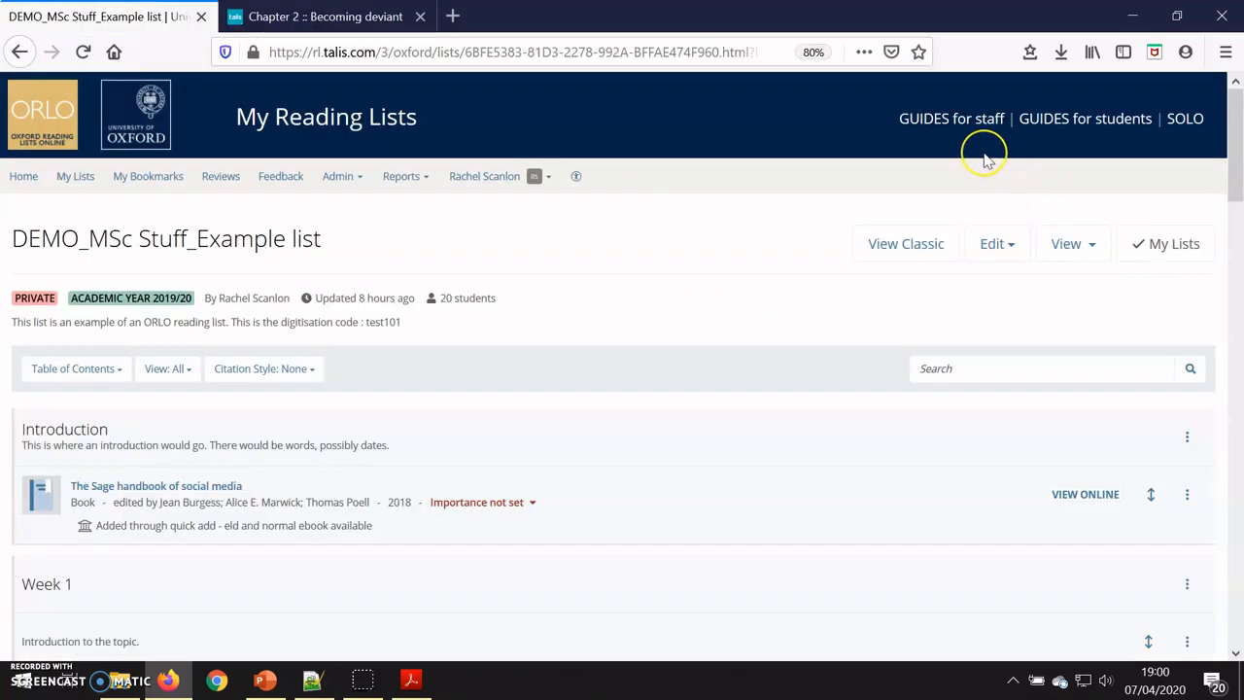